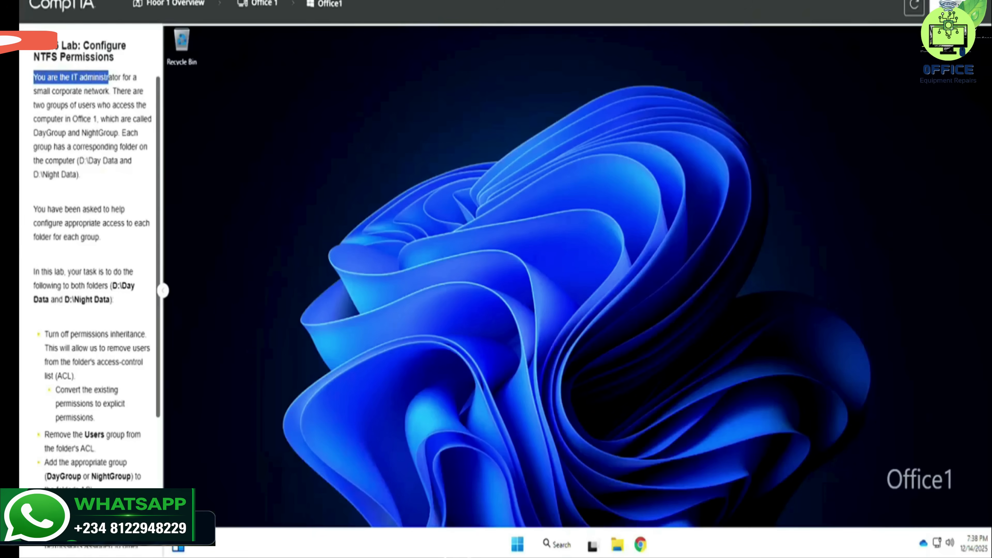
- Read the lab instructions for configuring NTFS permissions on the D:\Day Data and D:\Night Data folders
left_click_drag(108, 77, 149, 104)
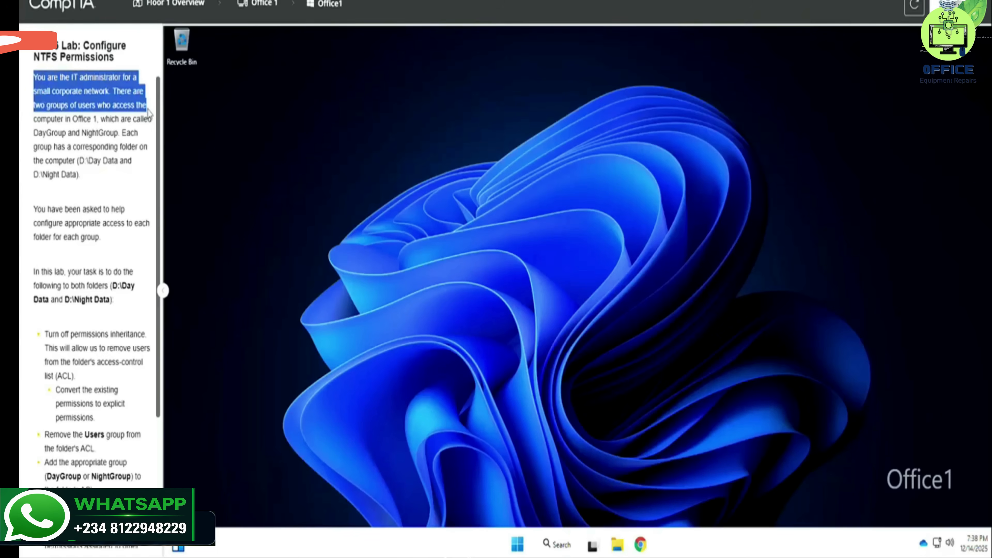
left_click_drag(148, 117, 151, 119)
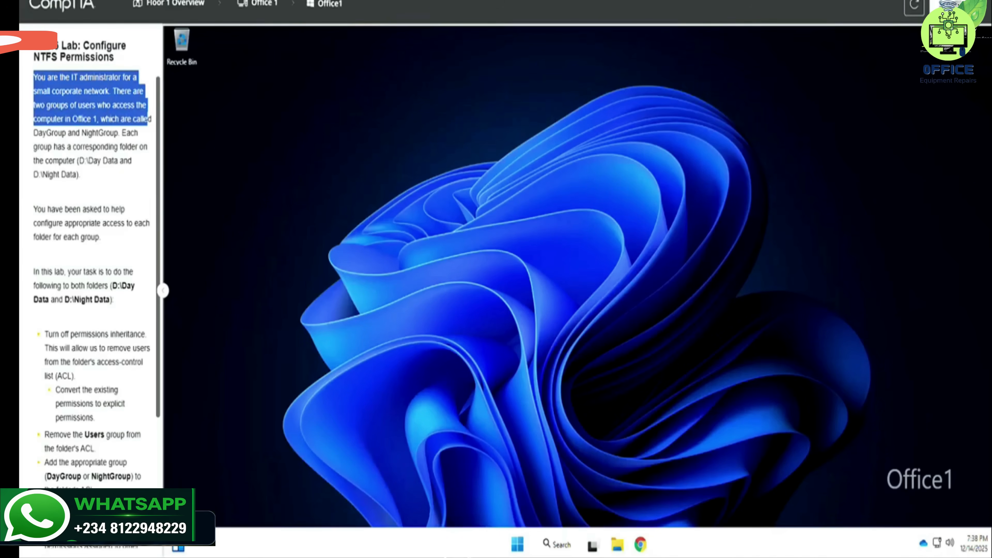
left_click_drag(151, 119, 133, 191)
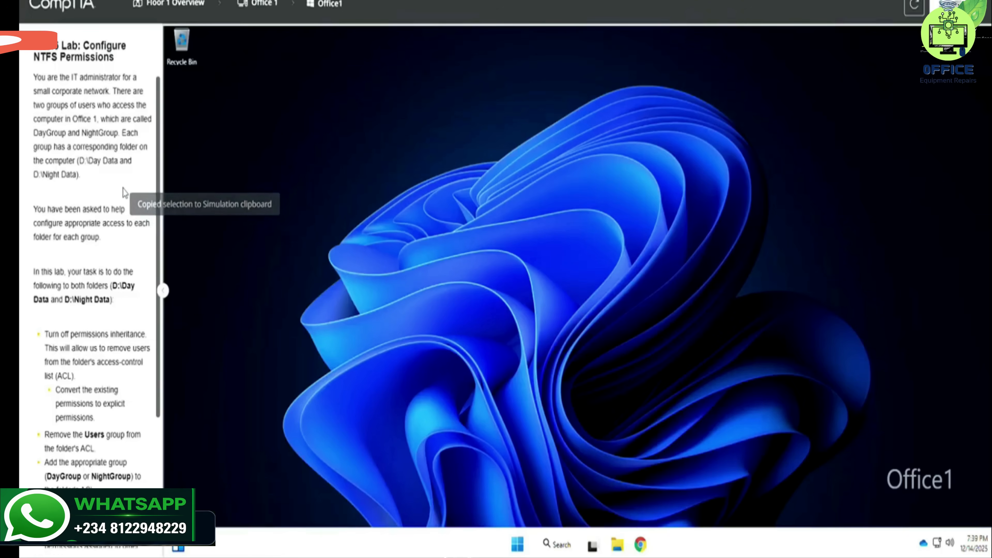
left_click_drag(32, 211, 147, 245)
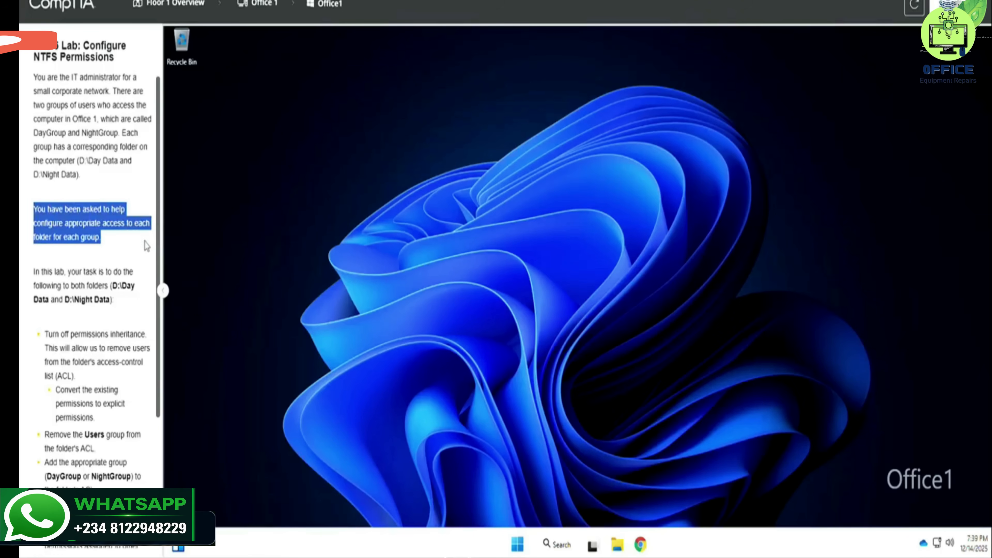
left_click_drag(146, 266, 134, 312)
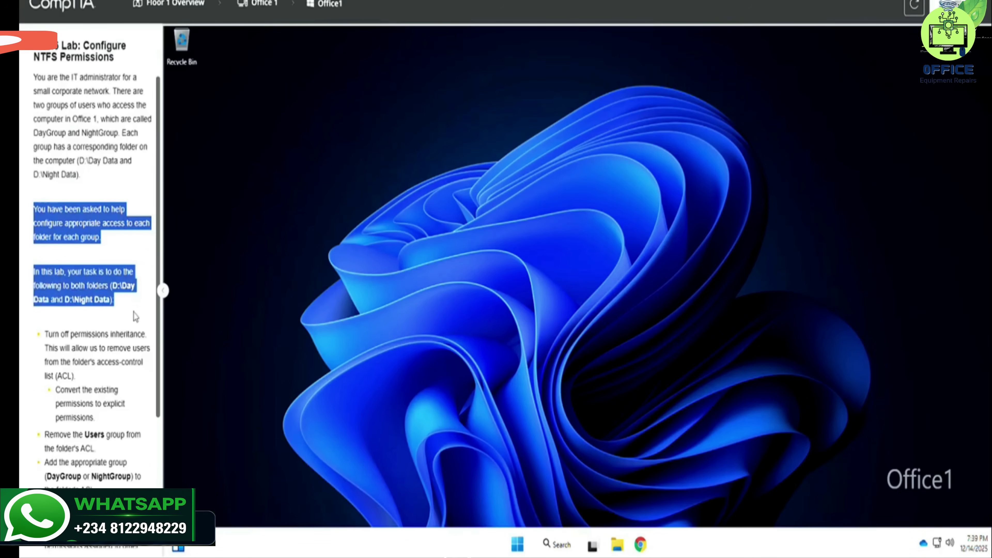
left_click_drag(149, 319, 141, 459)
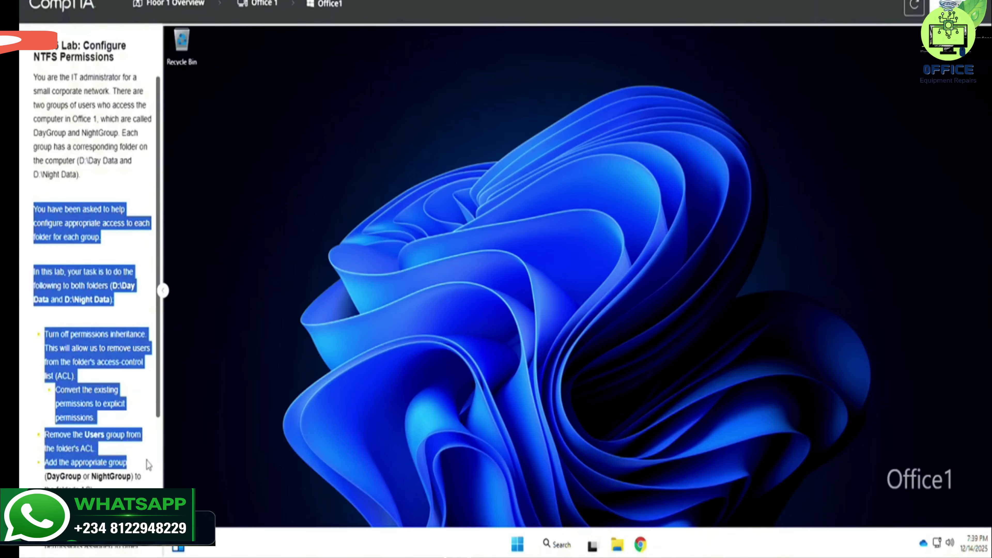
left_click_drag(146, 461, 126, 504)
scroll(116, 451, "down", 4)
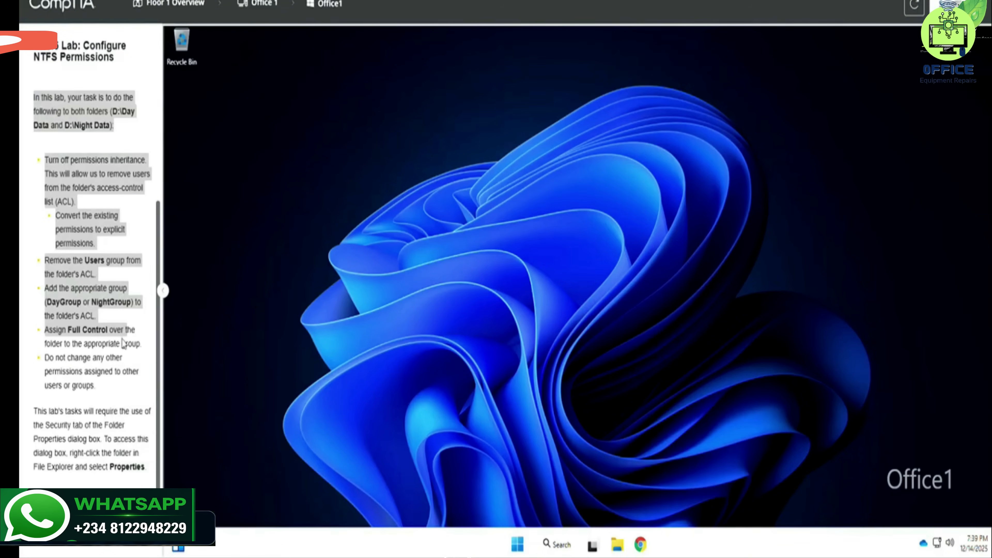
left_click(53, 354)
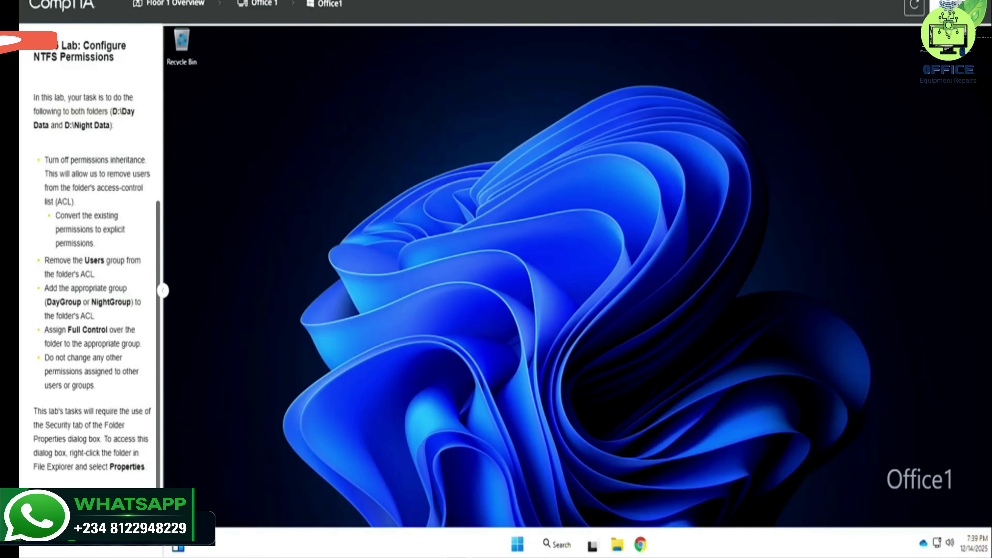
left_click_drag(129, 329, 140, 391)
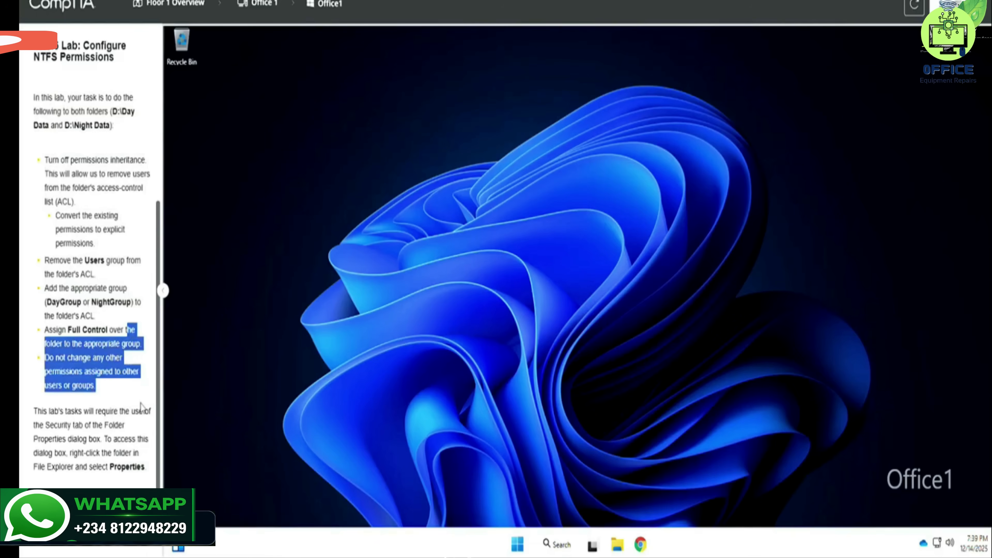
key("ctrl+c")
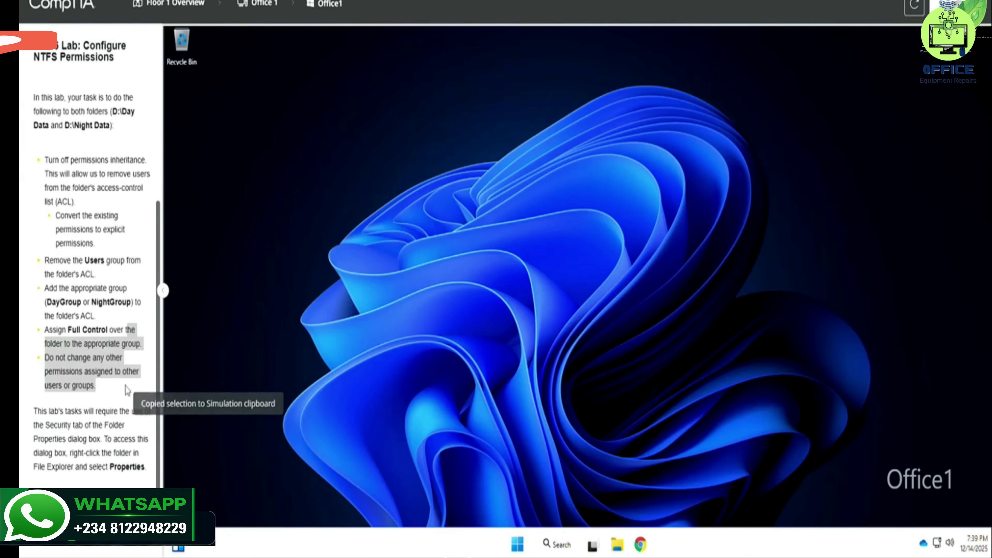
left_click(111, 400)
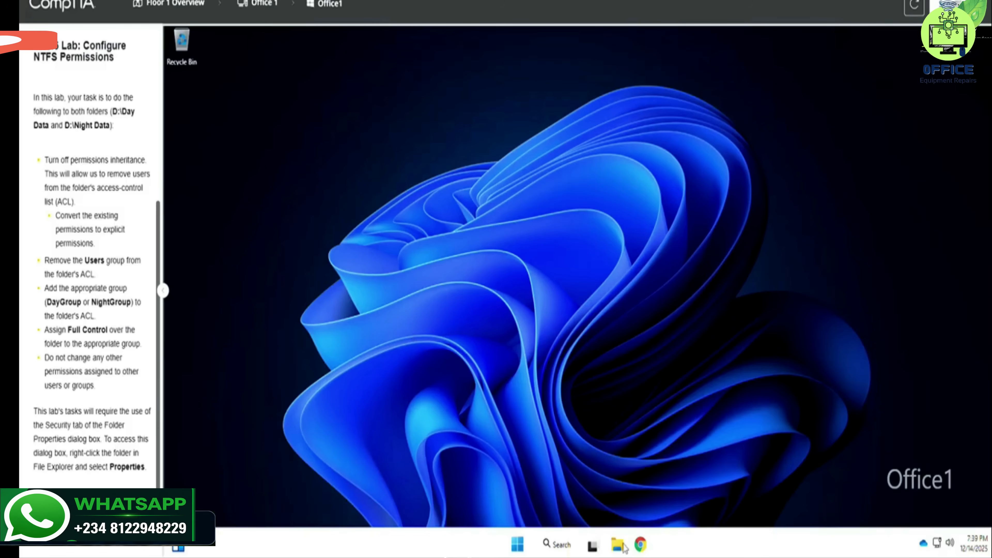
- Open the Data (D:) drive in File Explorer
key("super+e")
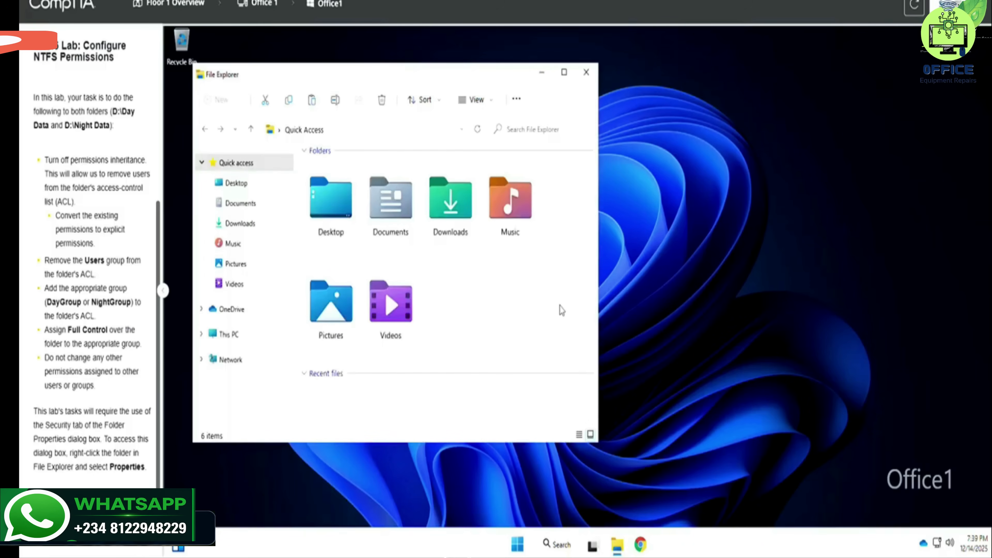
left_click(204, 334)
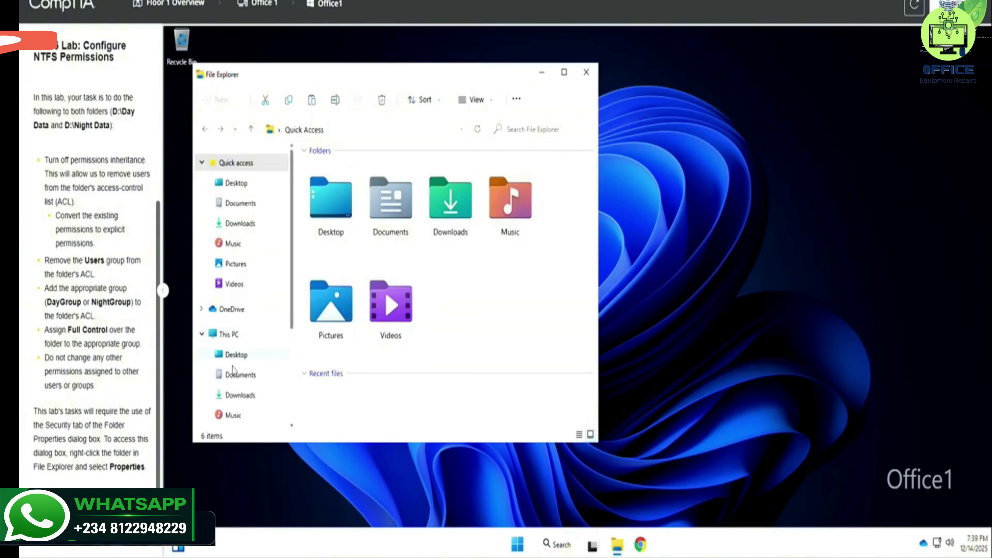
scroll(240, 375, "down", 3)
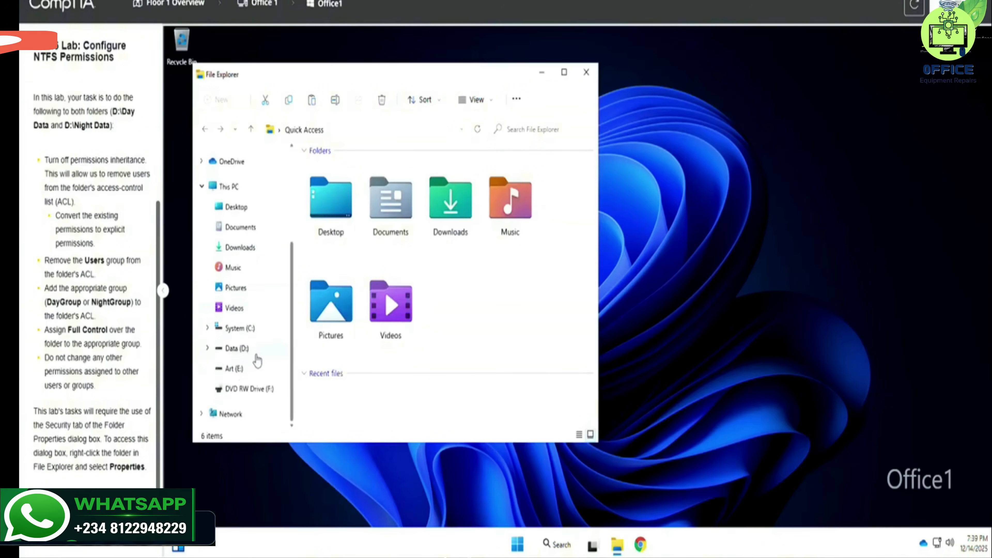
left_click(250, 349)
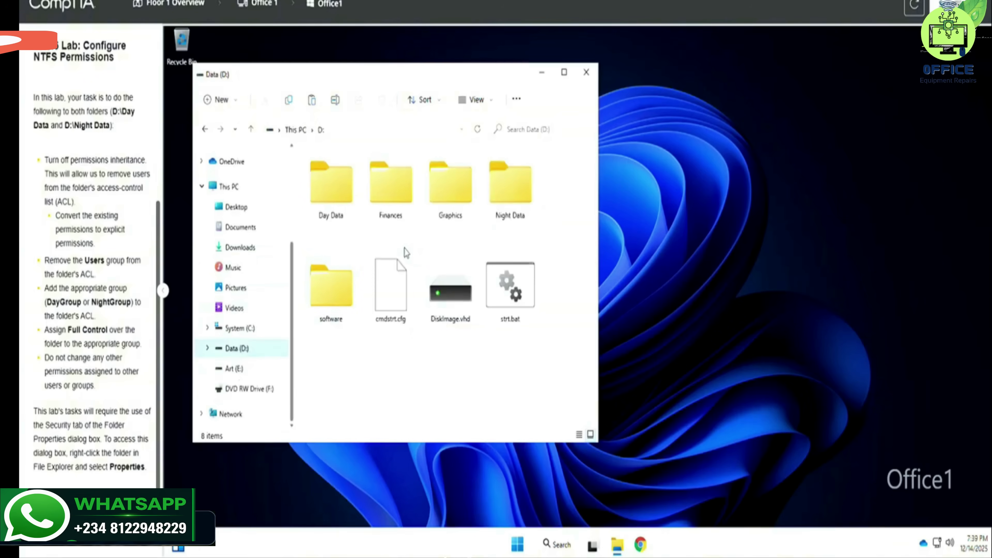
- Disable permissions inheritance on the Day Data folder, converting its inherited permissions into explicit permissions
right_click(334, 197)
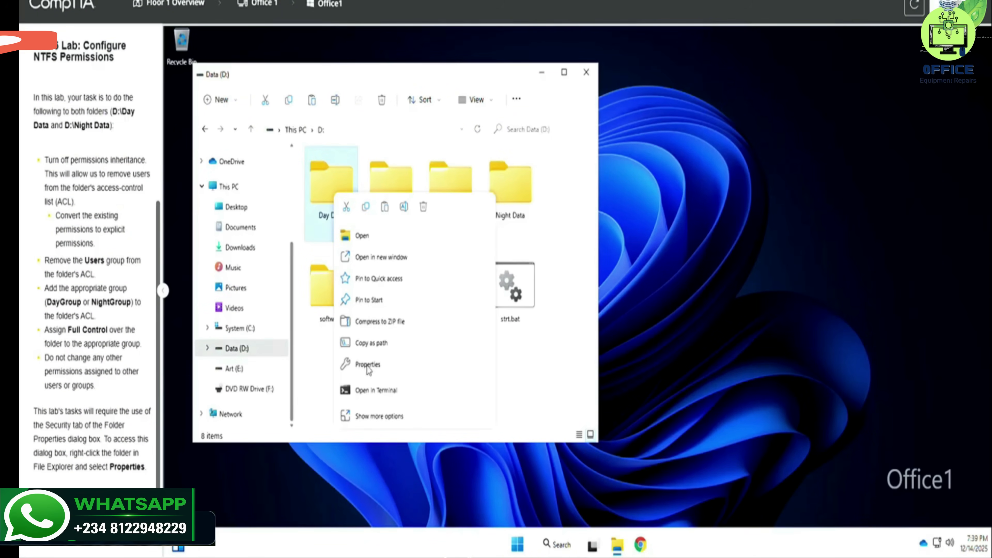
left_click(418, 360)
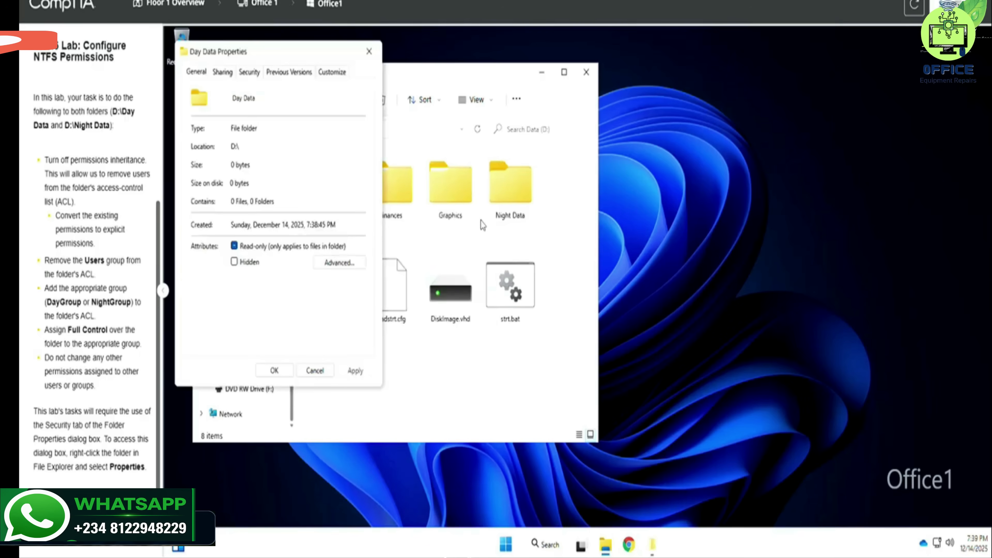
left_click(250, 74)
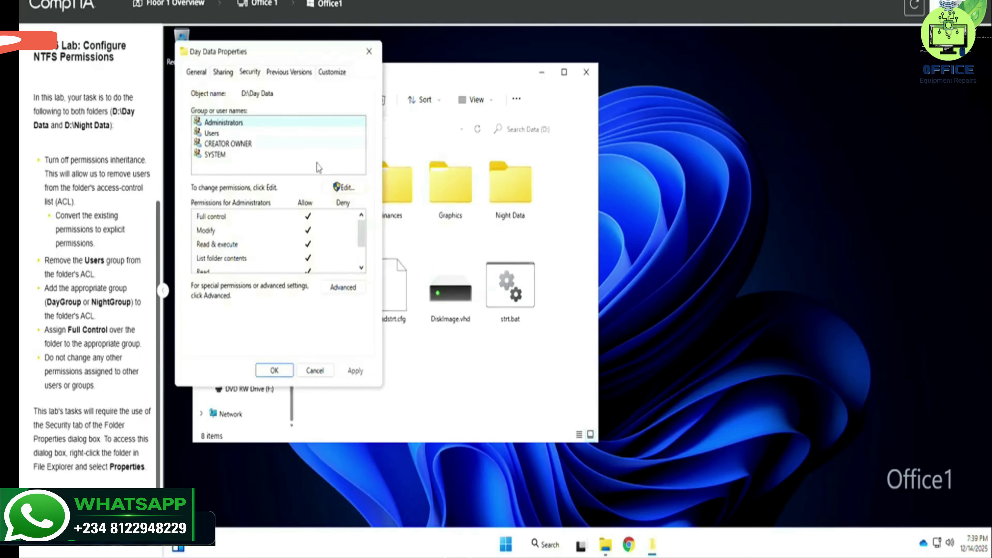
left_click(342, 289)
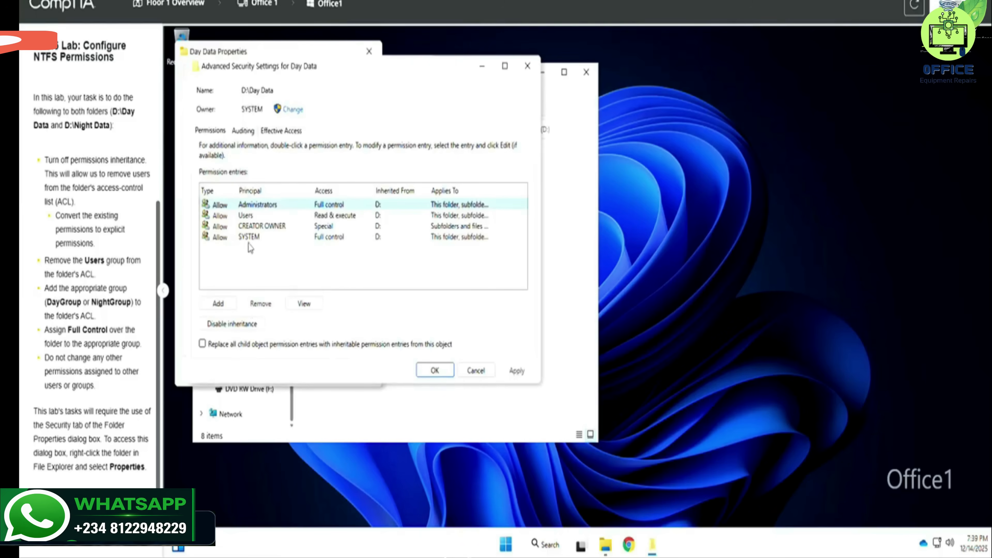
left_click(251, 323)
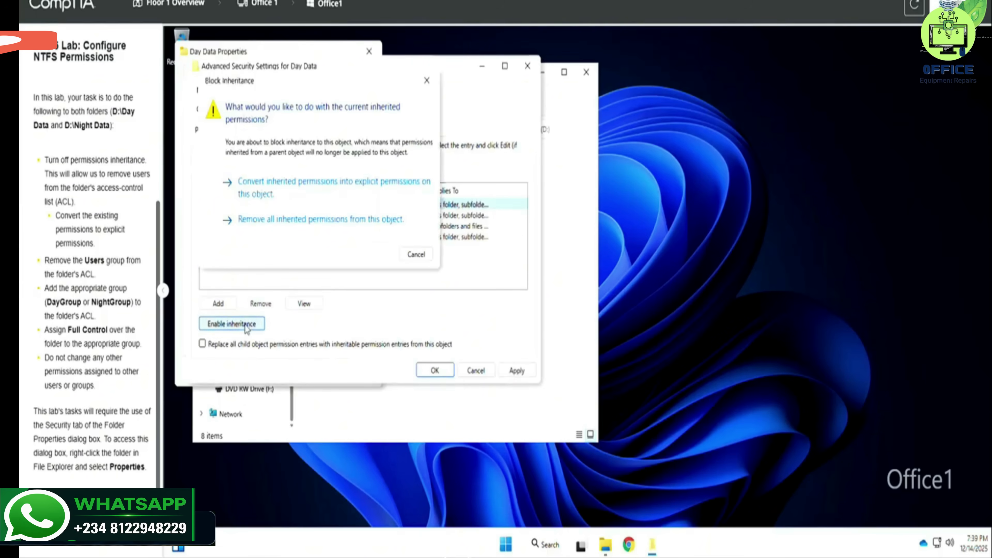
left_click(278, 196)
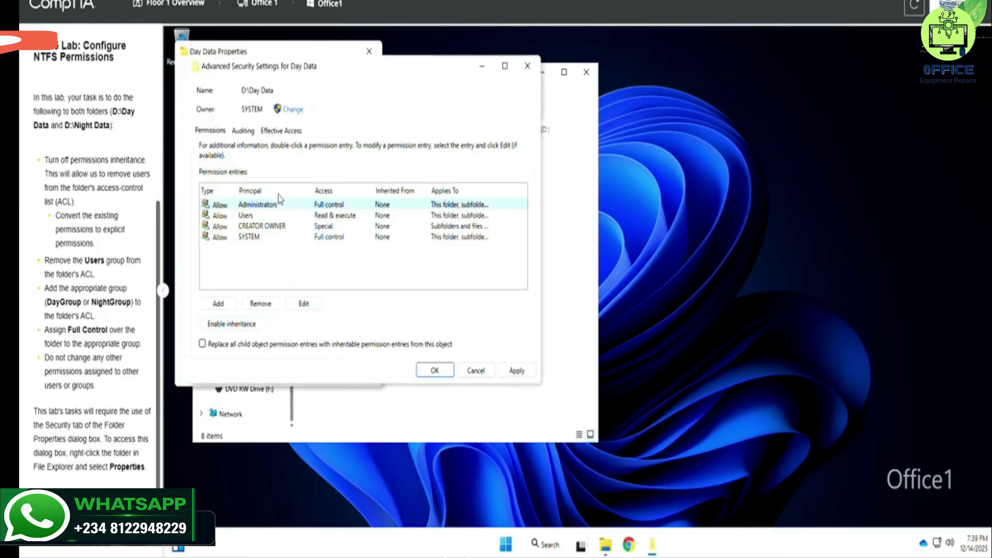
- Remove the Users group from the Day Data folder's permission entries and apply the advanced security settings
left_click(277, 216)
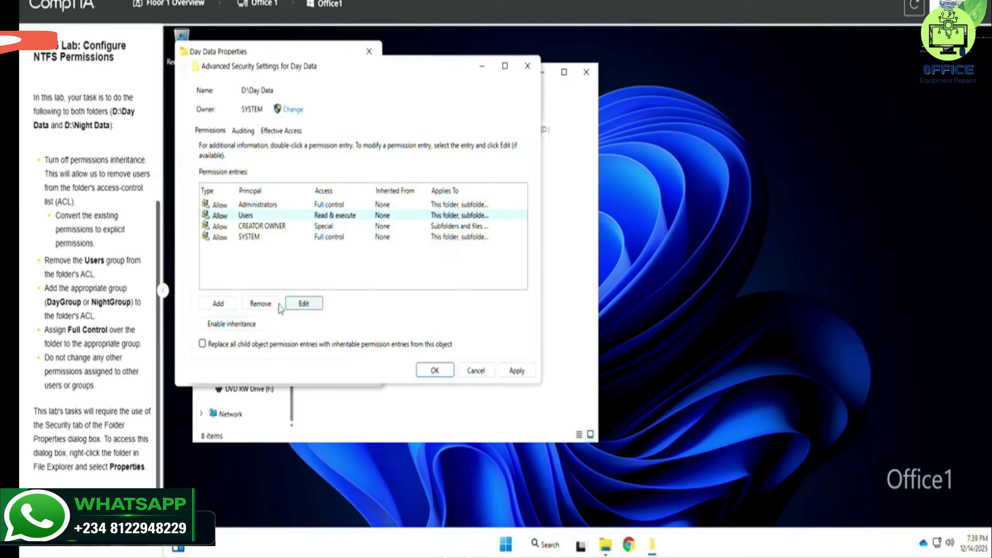
left_click(268, 304)
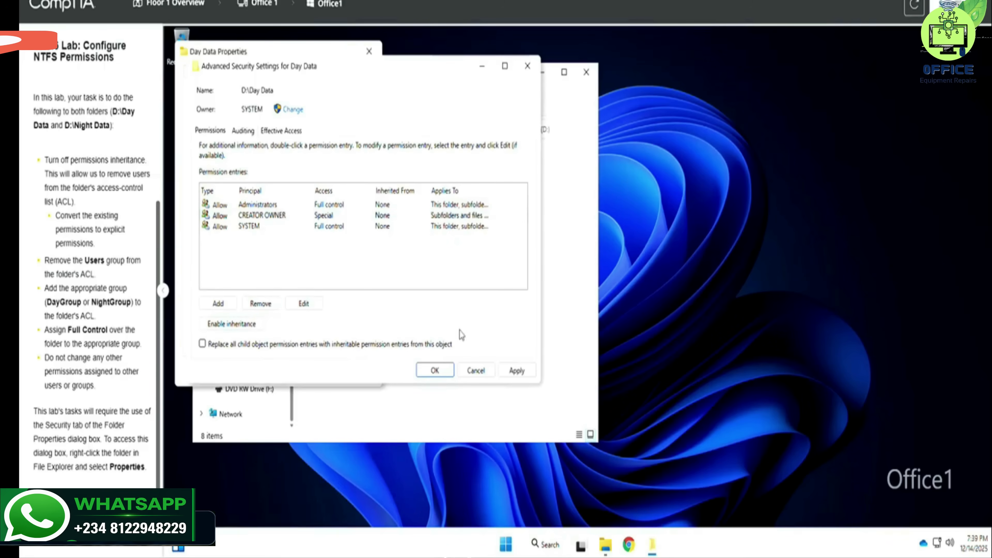
left_click(519, 373)
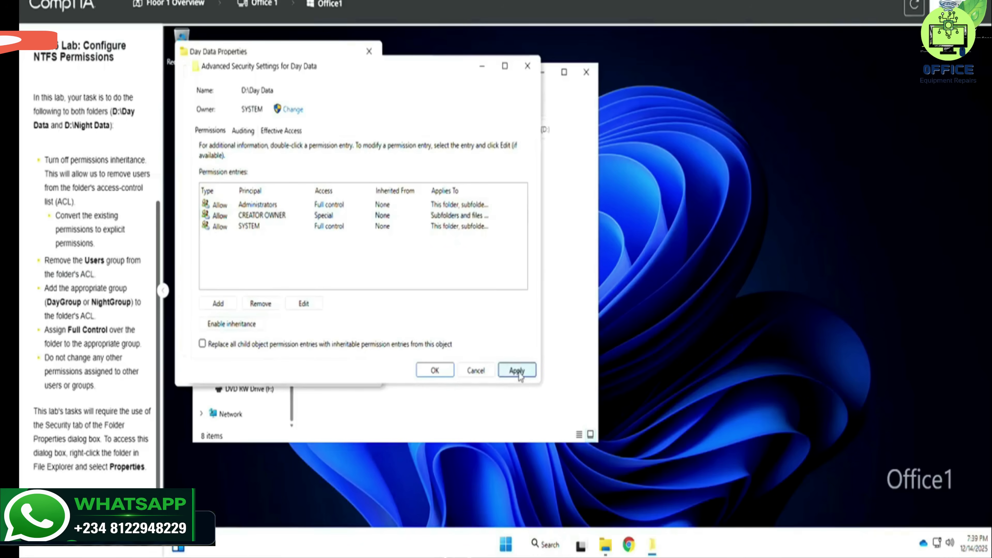
left_click(434, 371)
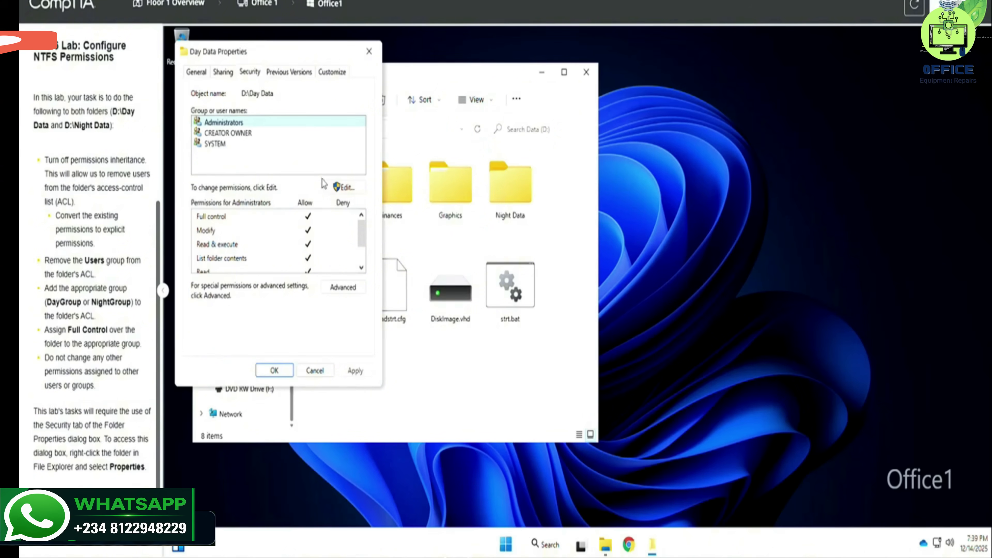
- Add the DayGroup group to the Day Data folder's permissions after checking its name
left_click(341, 188)
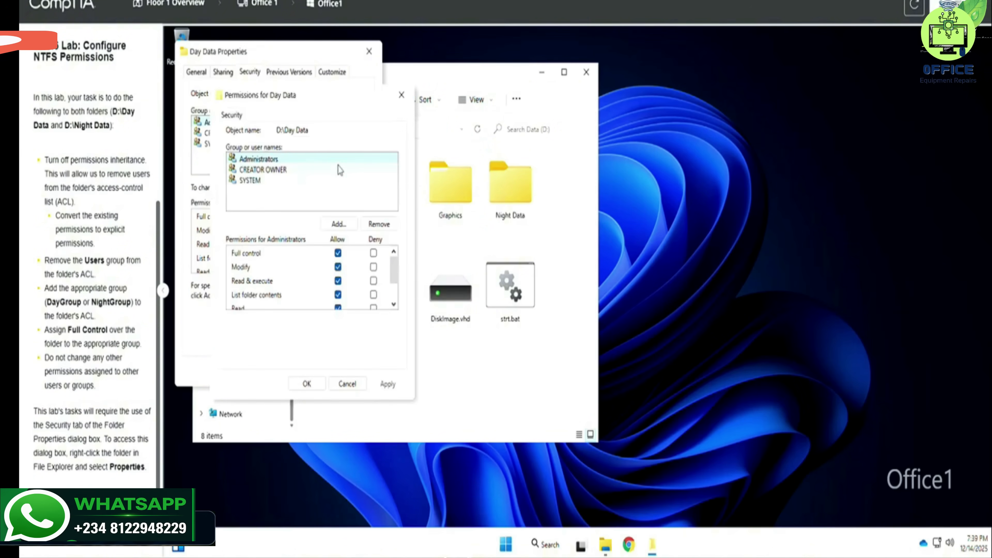
left_click(338, 225)
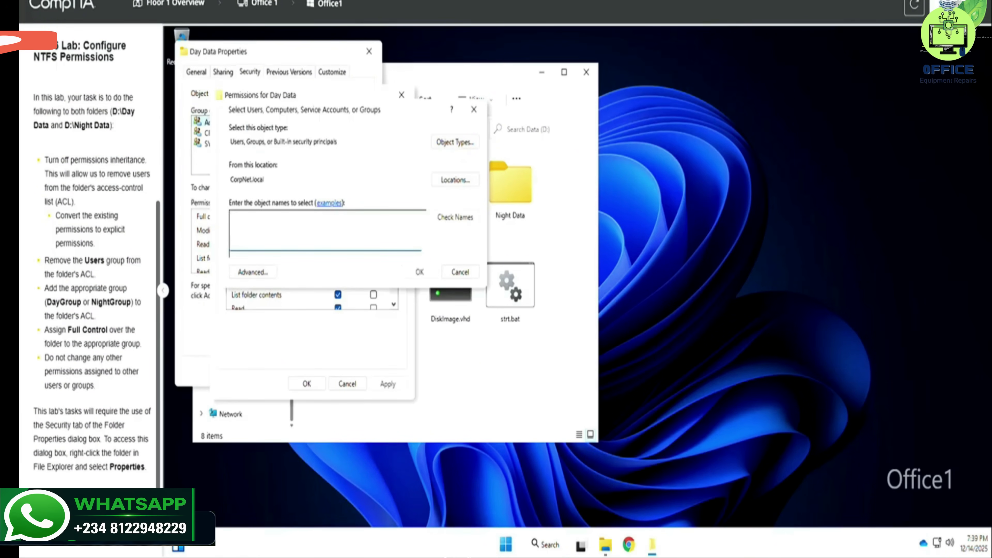
type("DayGro")
type("up")
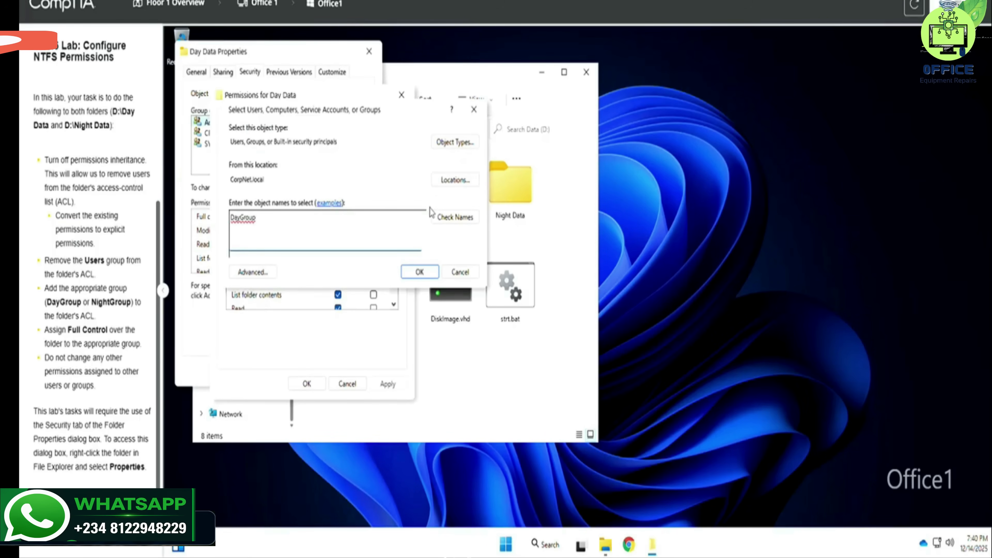
left_click(448, 218)
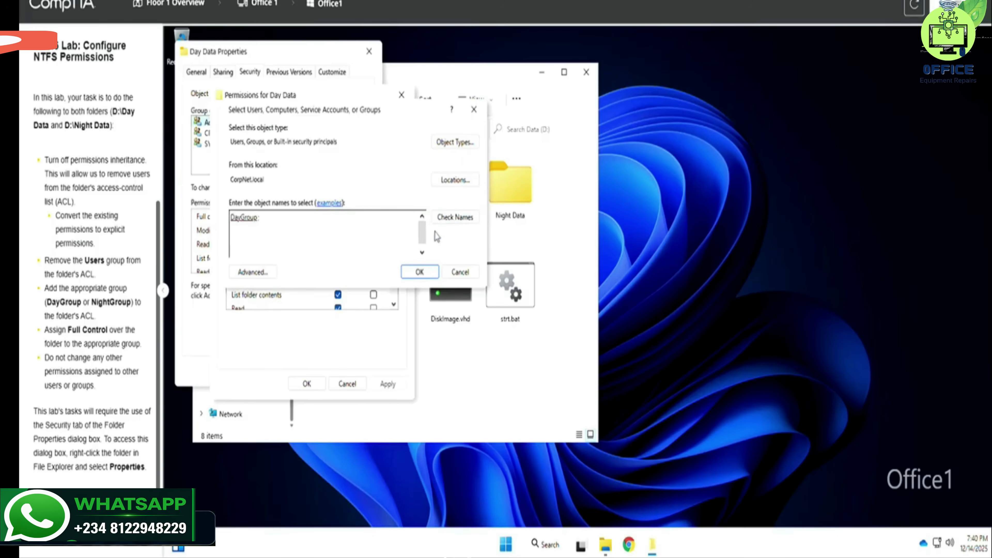
left_click(419, 272)
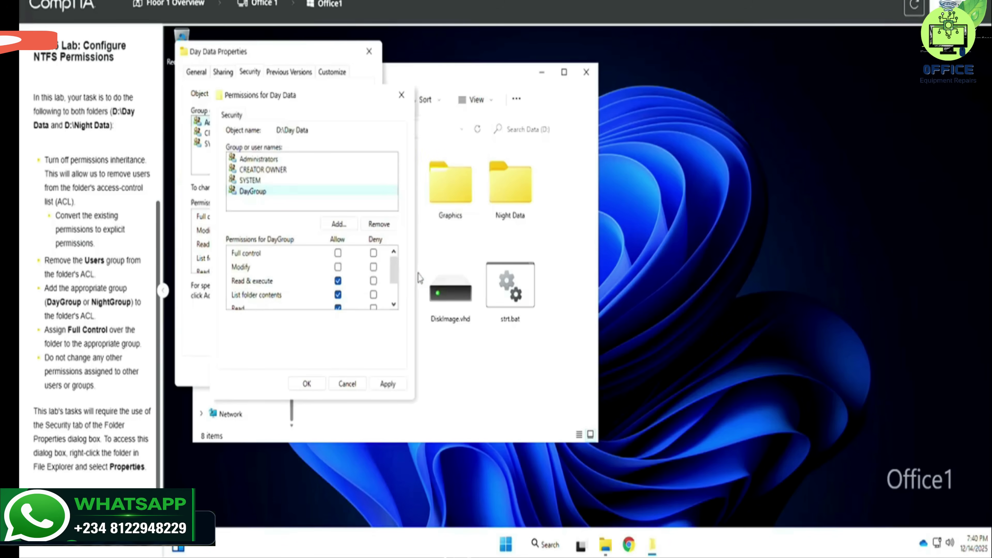
- Allow DayGroup Full control over the Day Data folder, apply it and close the folder's properties
left_click(338, 254)
left_click(387, 384)
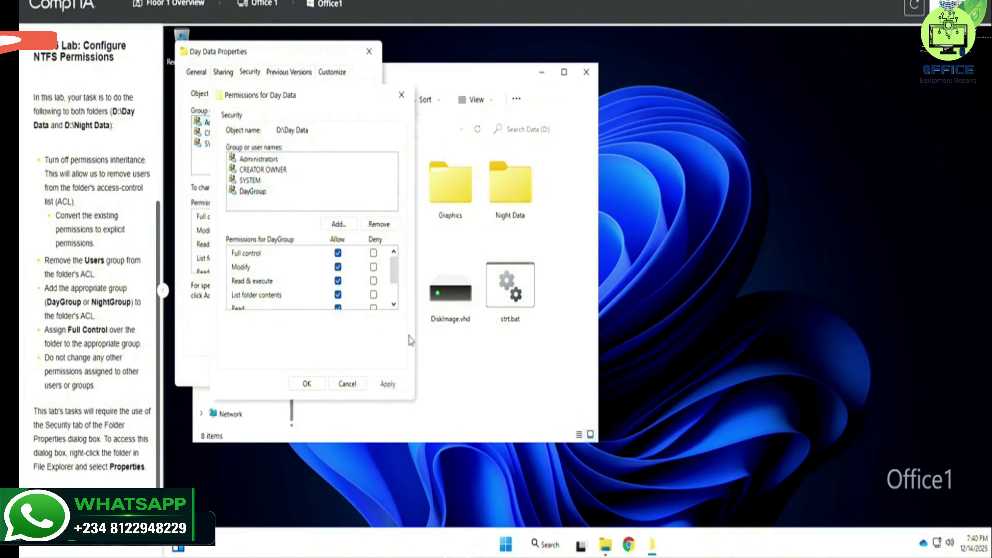
left_click(312, 385)
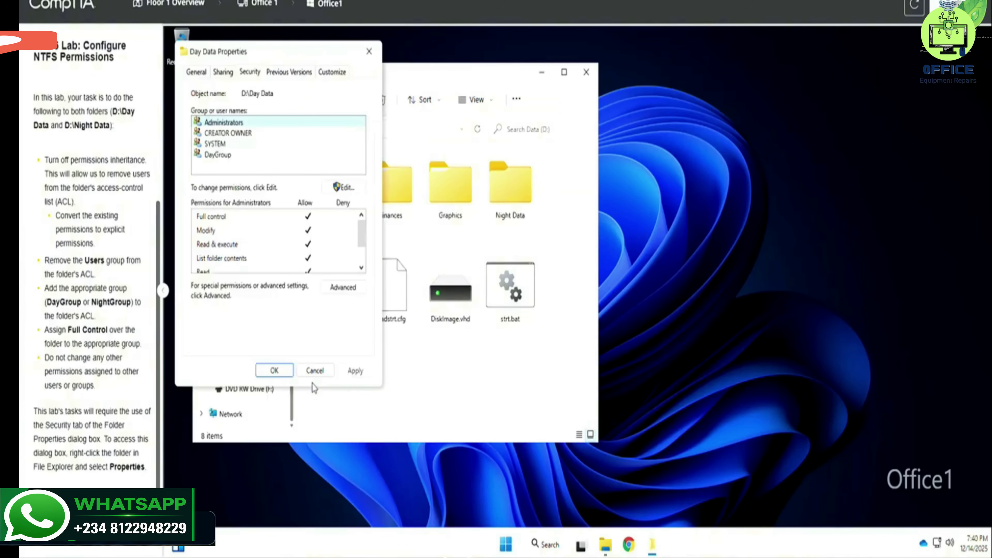
left_click(281, 372)
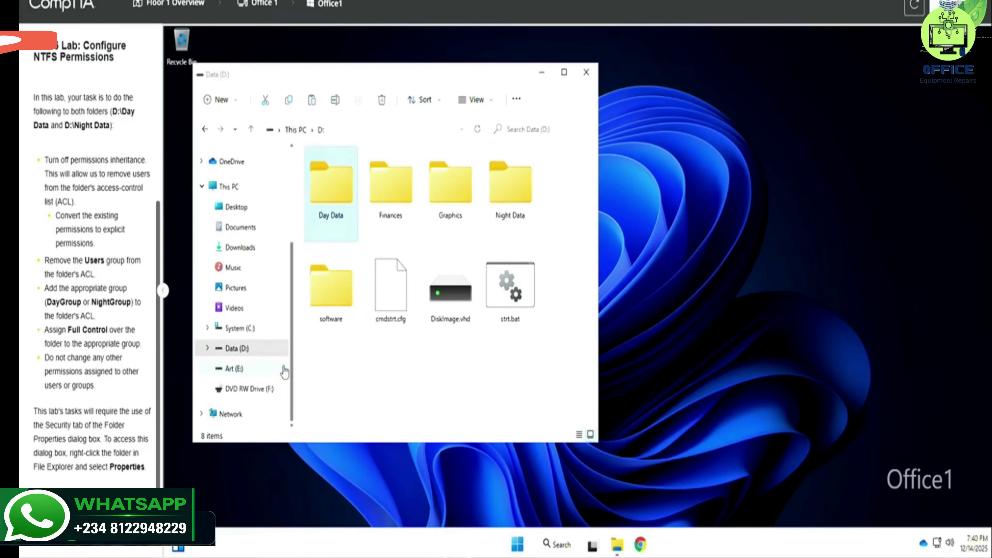
- Disable permissions inheritance on the Night Data folder, converting its inherited permissions into explicit permissions
right_click(514, 200)
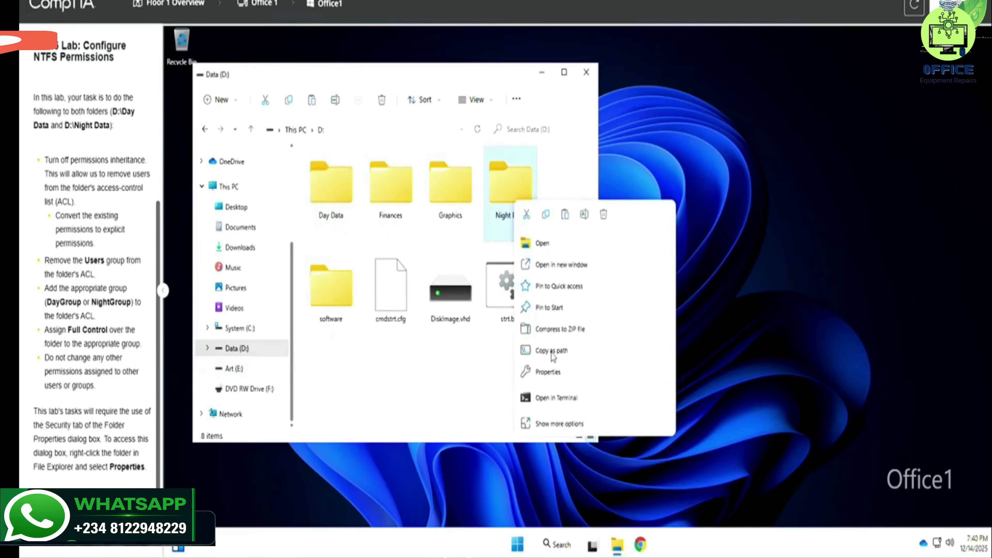
left_click(548, 373)
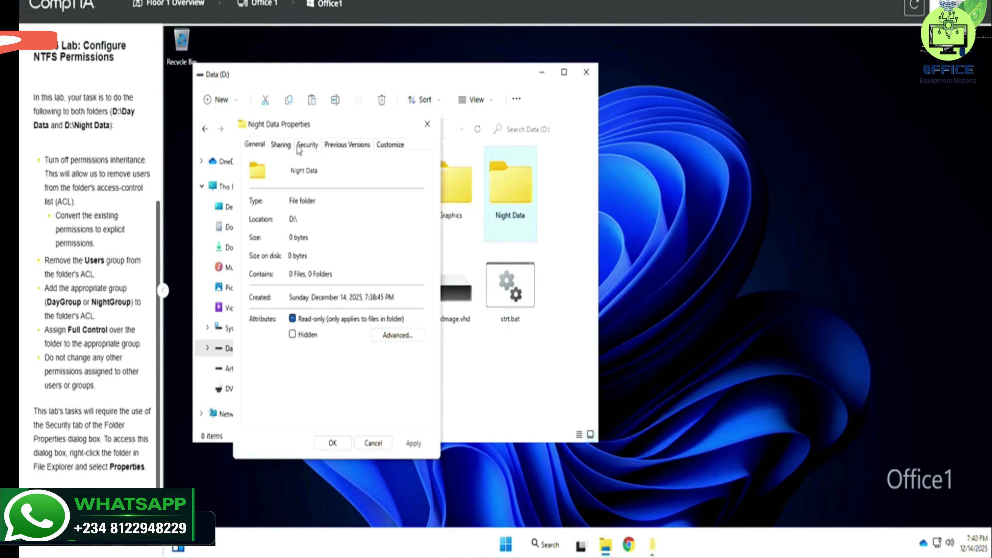
left_click(313, 146)
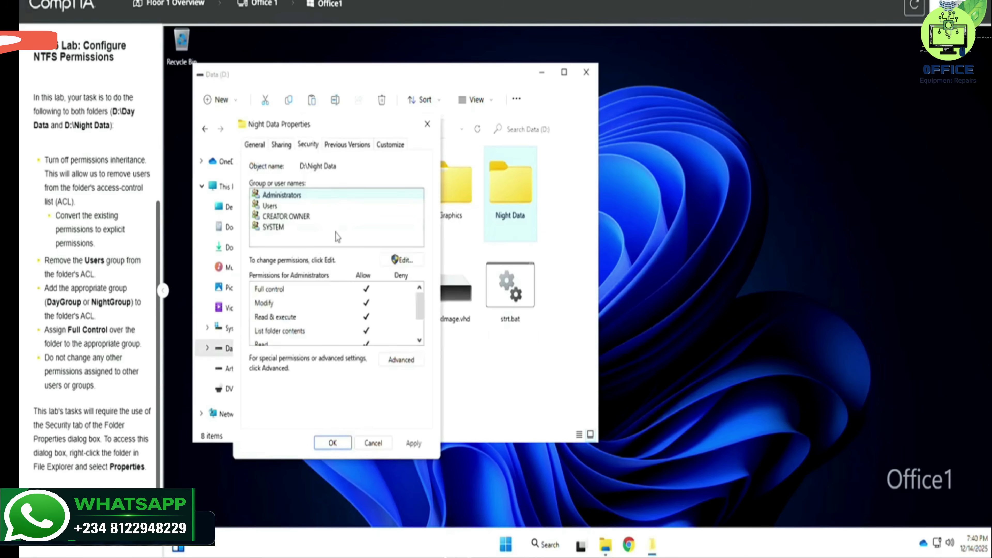
left_click(389, 363)
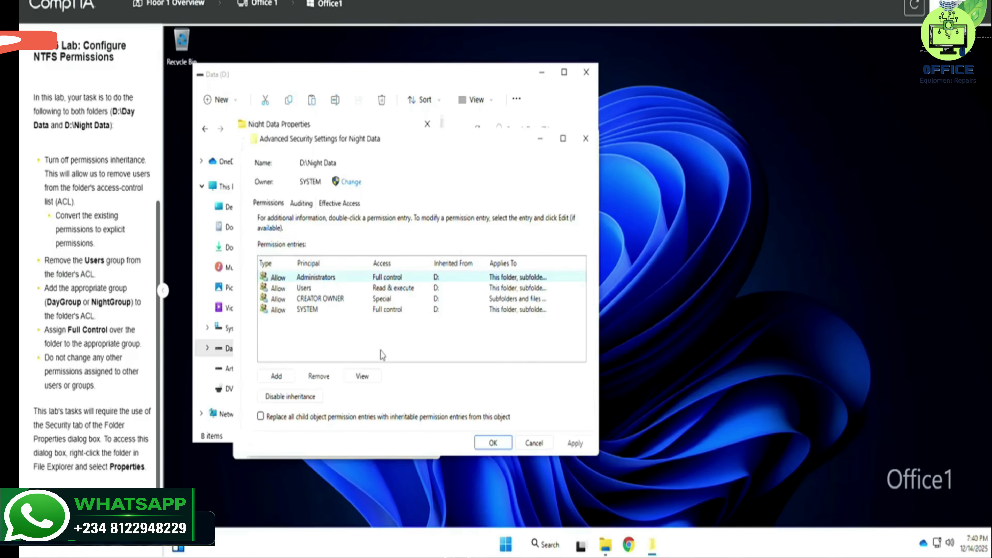
left_click(312, 289)
left_click(290, 391)
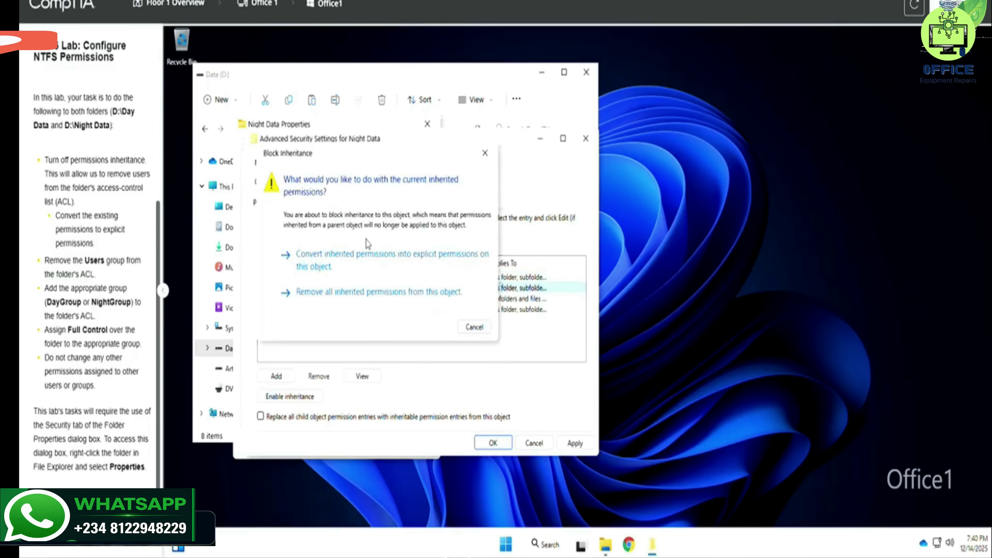
left_click(352, 262)
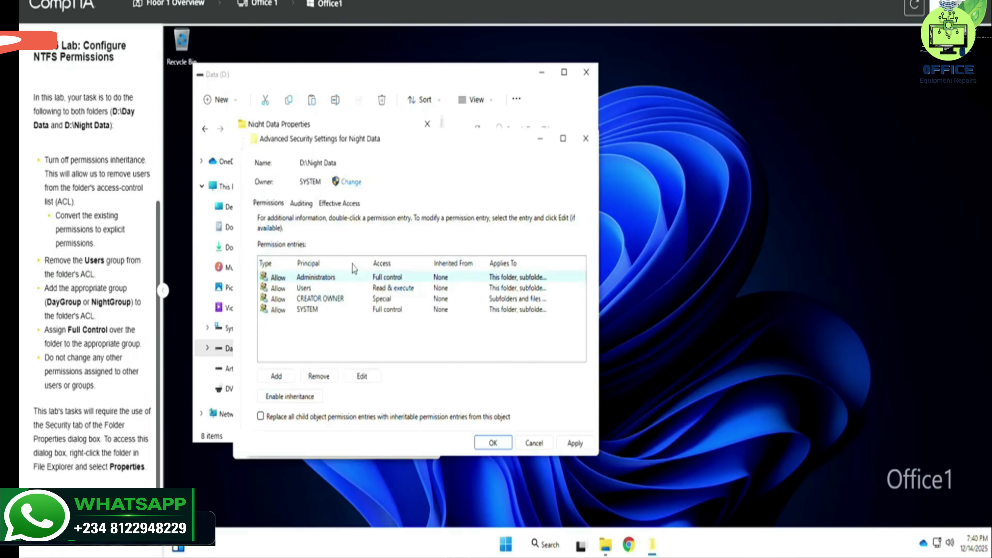
- Remove the Users group from the Night Data folder's permission entries and apply the advanced security settings
left_click(330, 290)
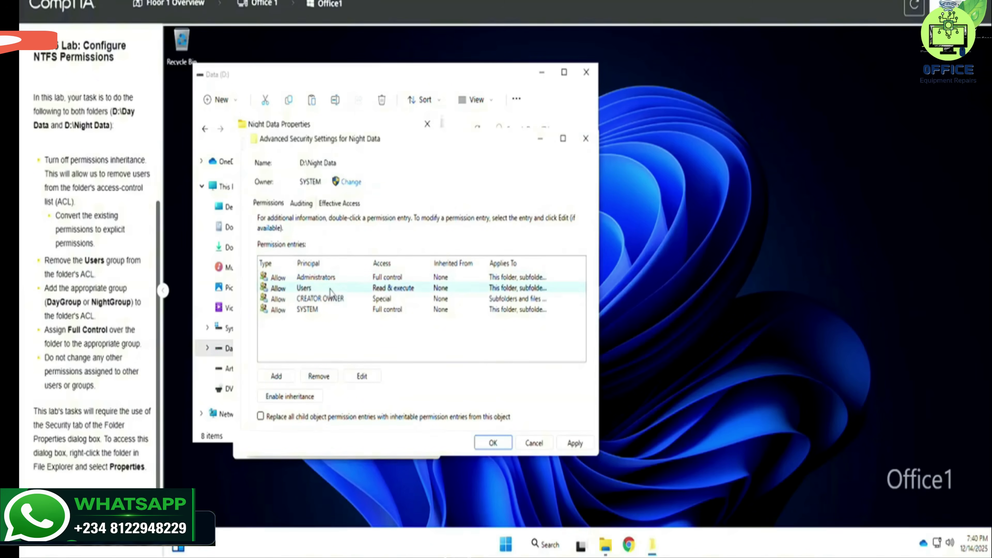
left_click(319, 376)
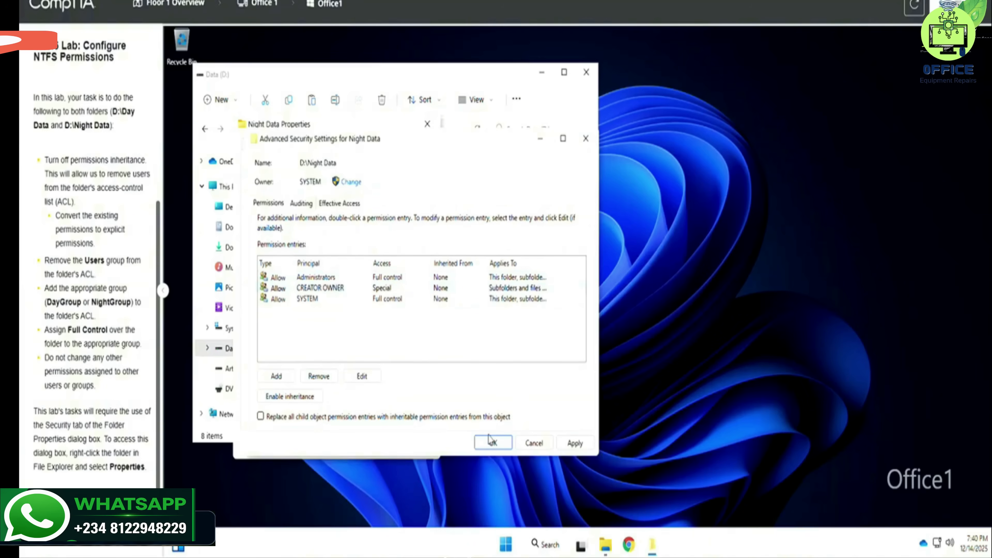
left_click(577, 447)
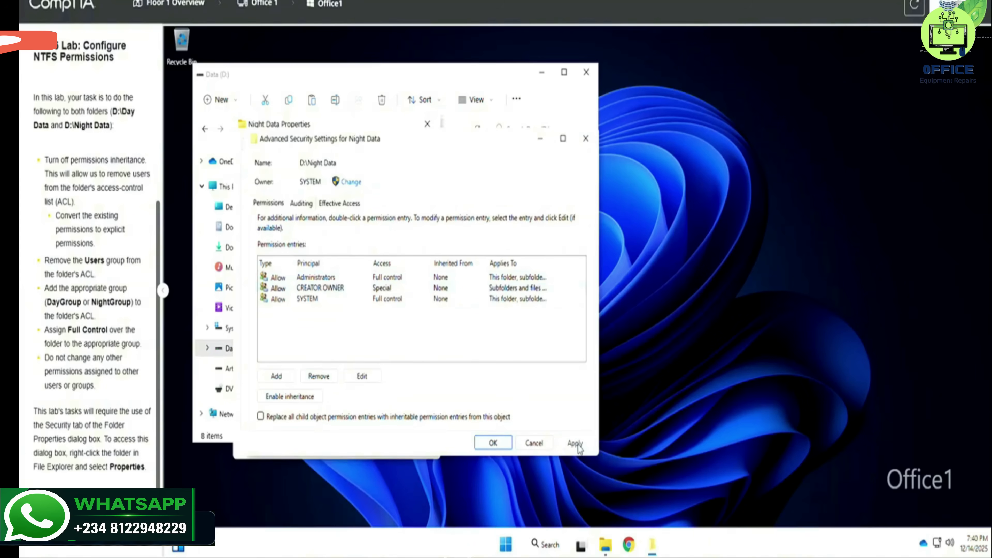
left_click(493, 443)
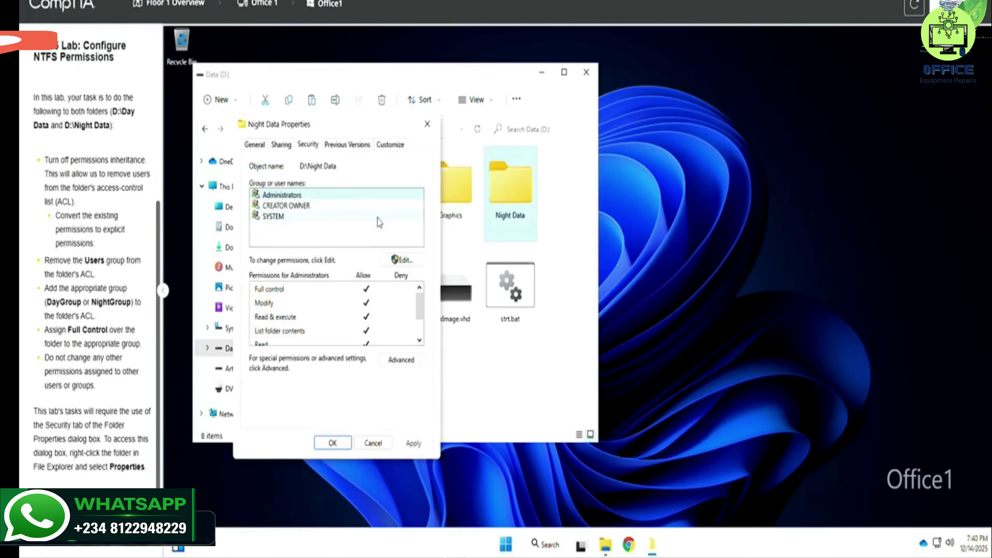
- Add the NightGroup group to the Night Data folder's permissions after checking its name, and apply the change
left_click(393, 260)
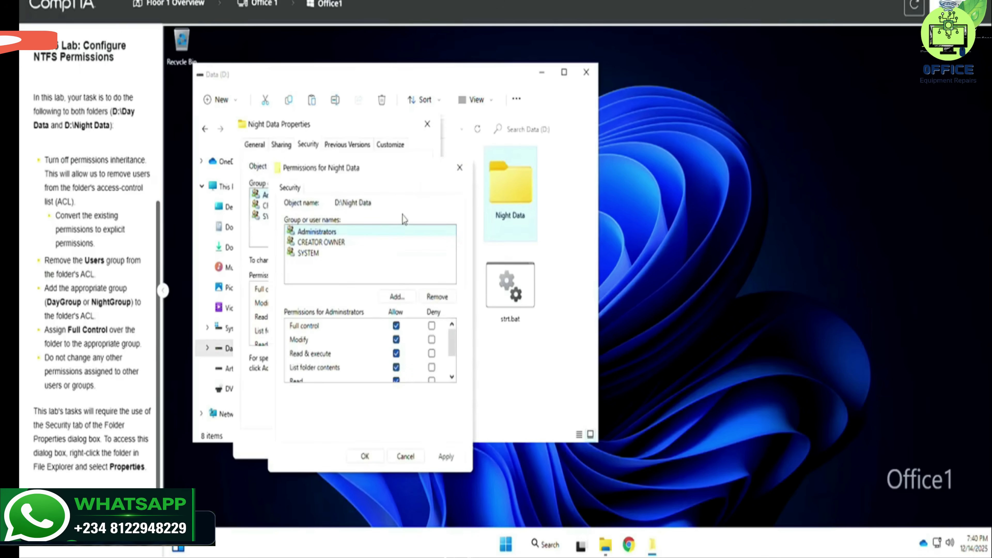
left_click(396, 297)
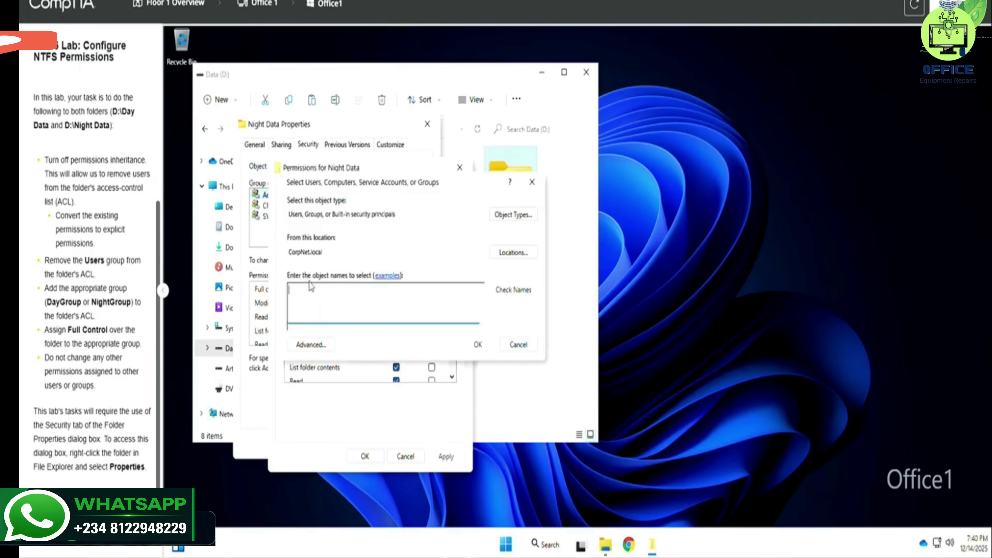
type("NightGroup")
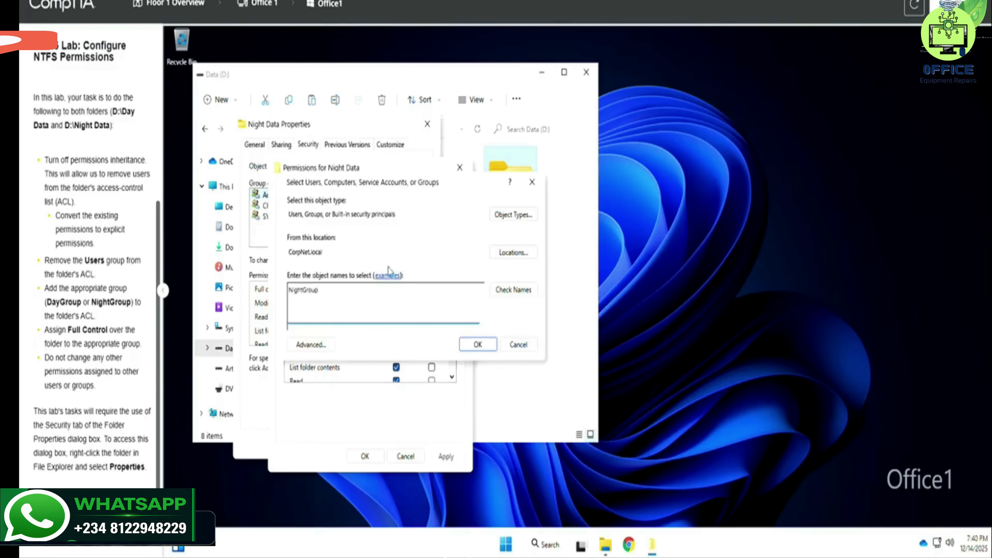
left_click(510, 297)
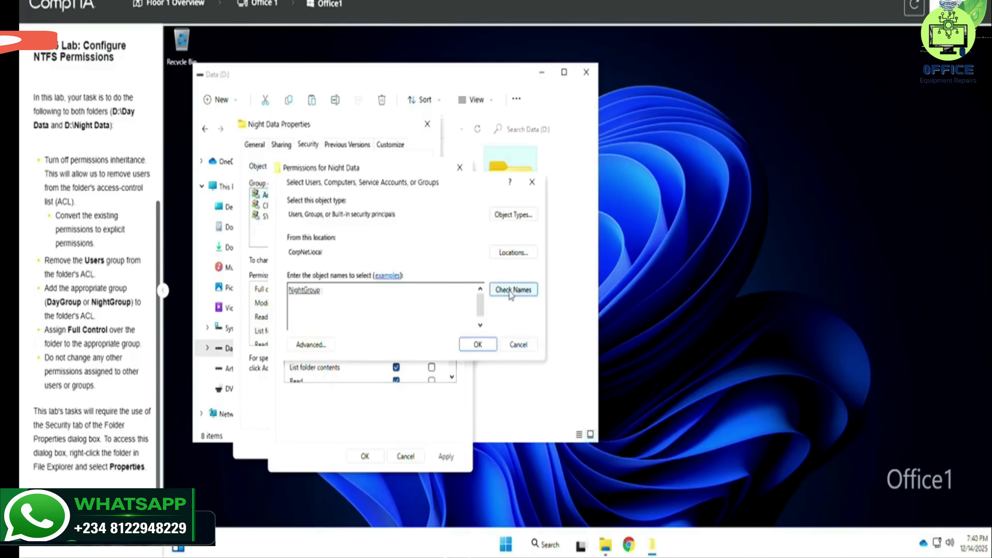
left_click(477, 345)
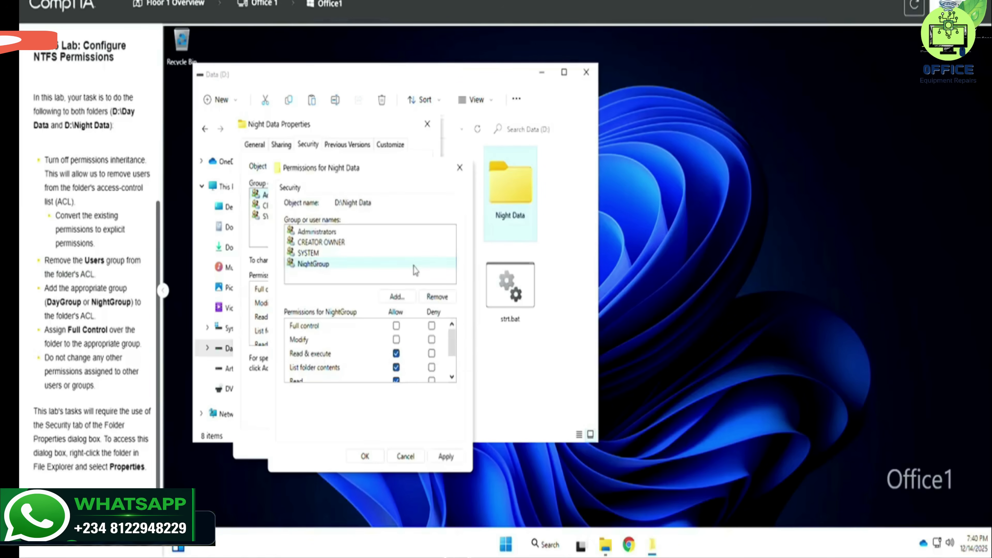
left_click(446, 457)
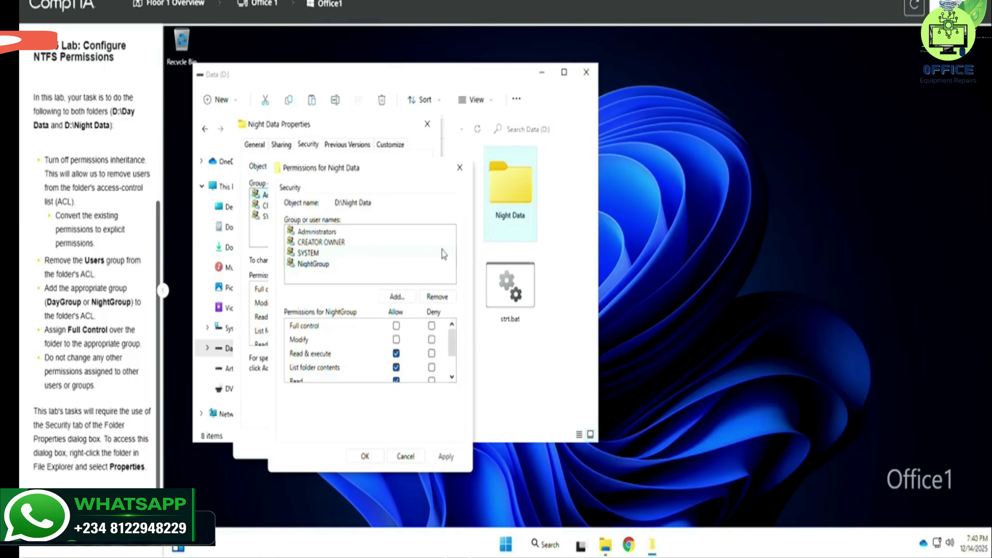
- Allow NightGroup Full control over the Night Data folder, apply it and close the folder's properties
left_click(364, 268)
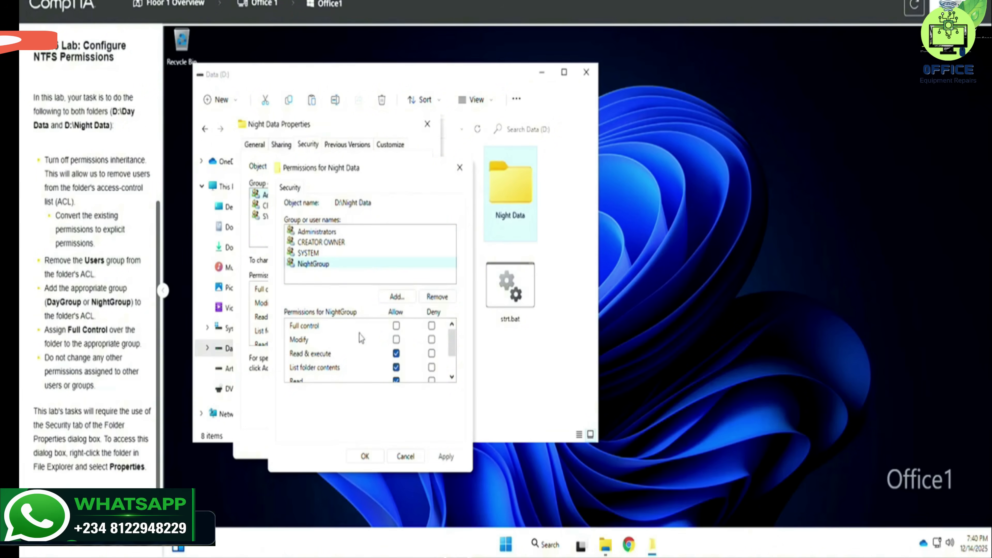
left_click(396, 326)
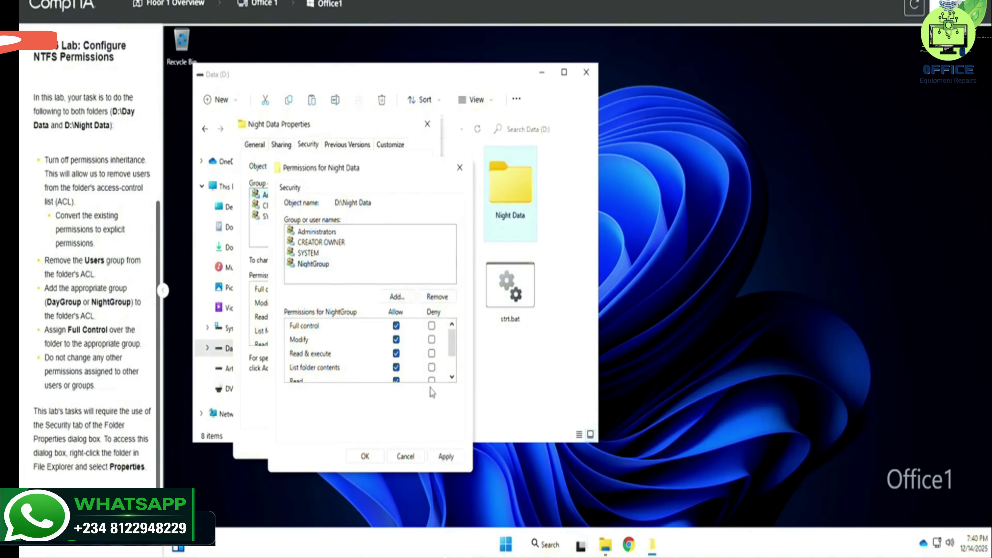
left_click(445, 456)
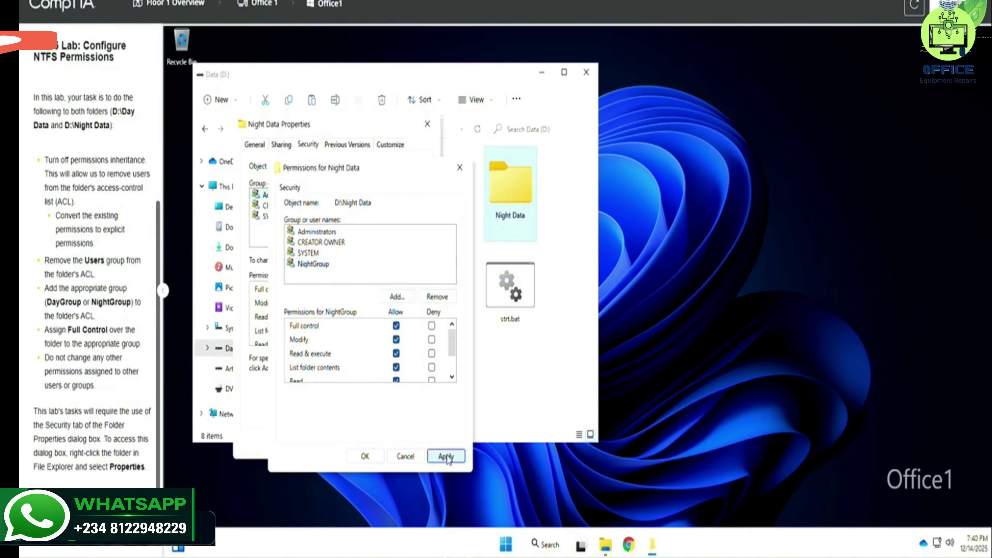
left_click(367, 457)
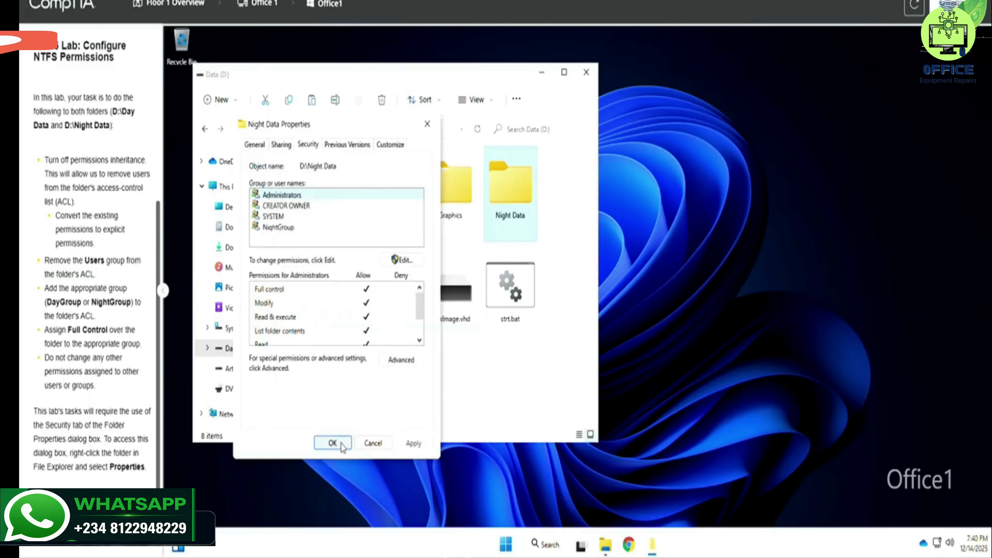
left_click(332, 443)
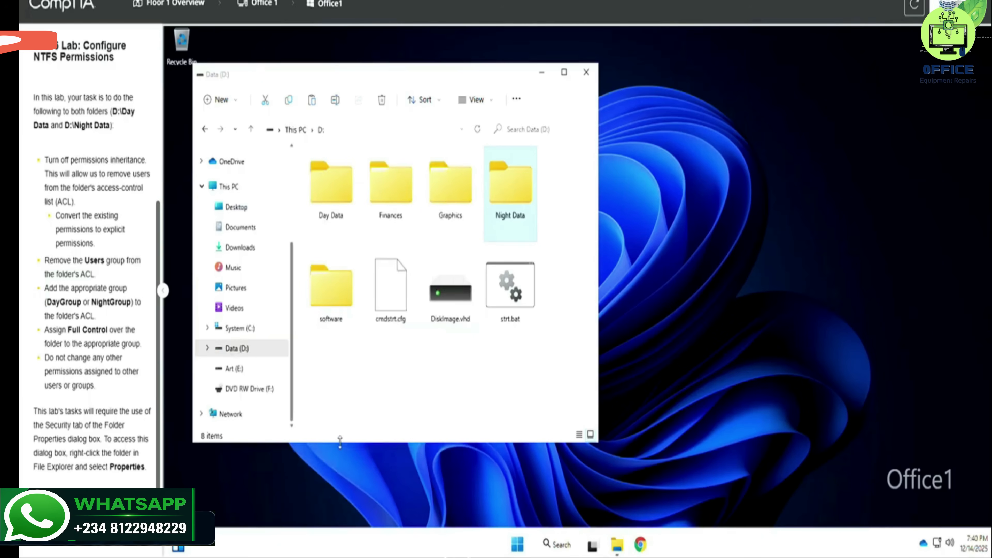
- Close the Data (D:) window and submit the lab for scoring
left_click(586, 74)
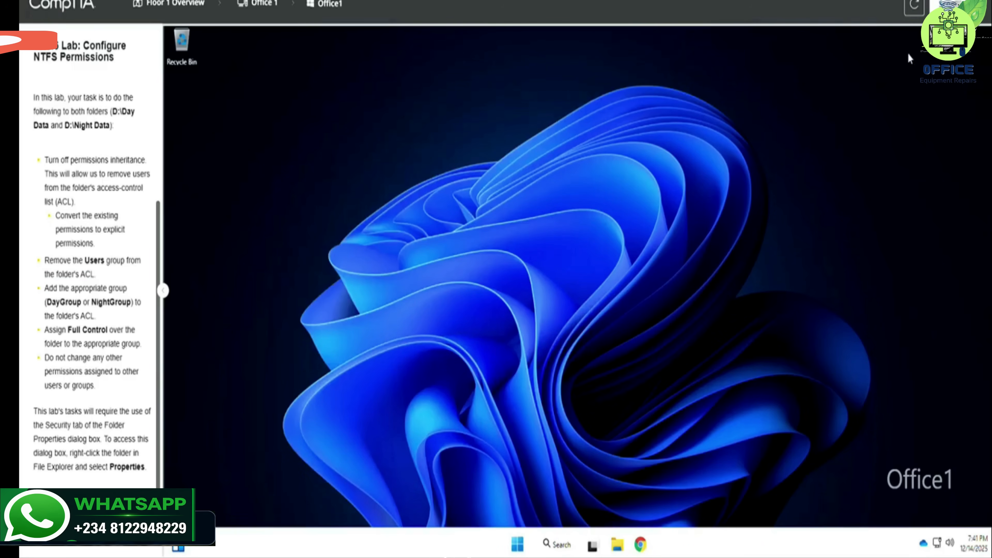
left_click(952, 5)
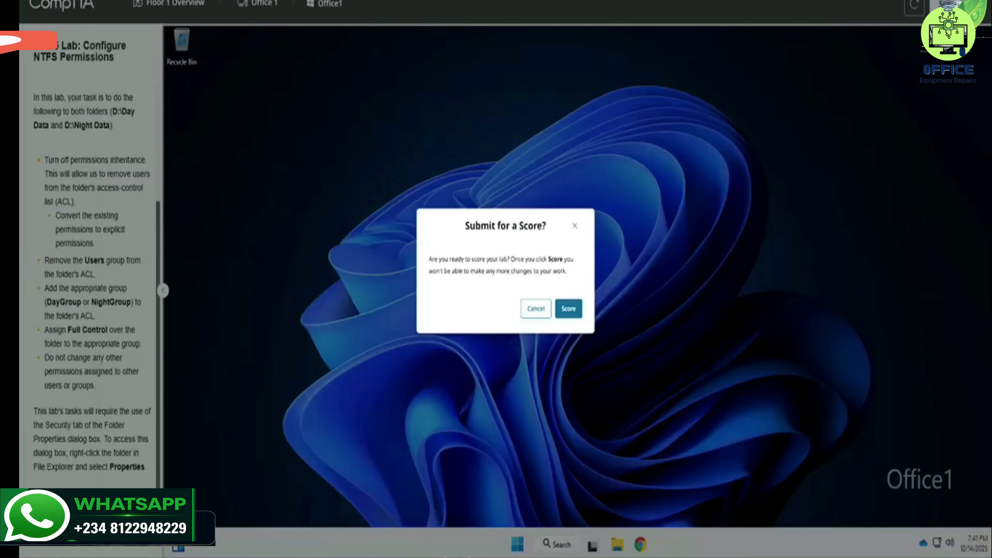
left_click(592, 320)
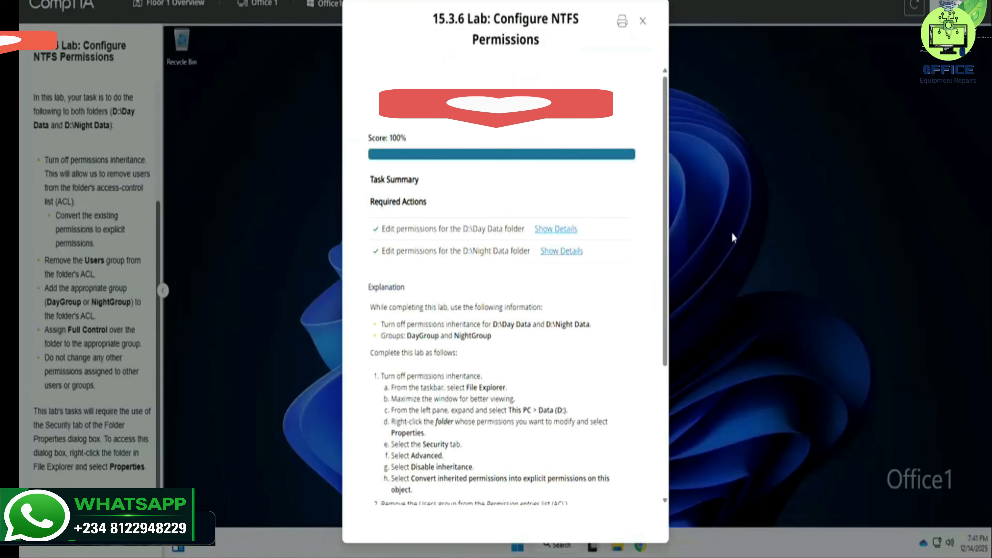
- Examine the required-action details for the D:\Day Data folder in the lab's score report
scroll(586, 133, "down", 3)
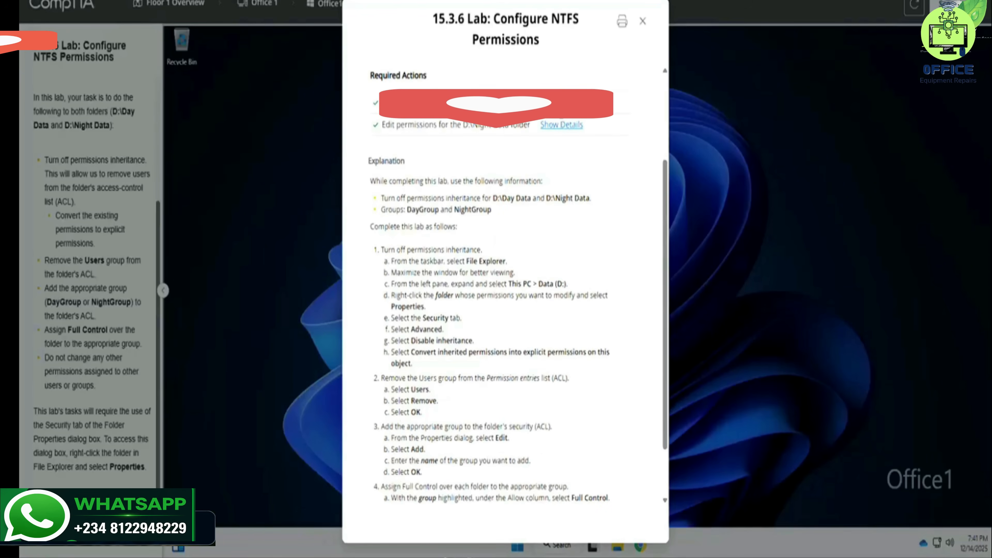
left_click(557, 124)
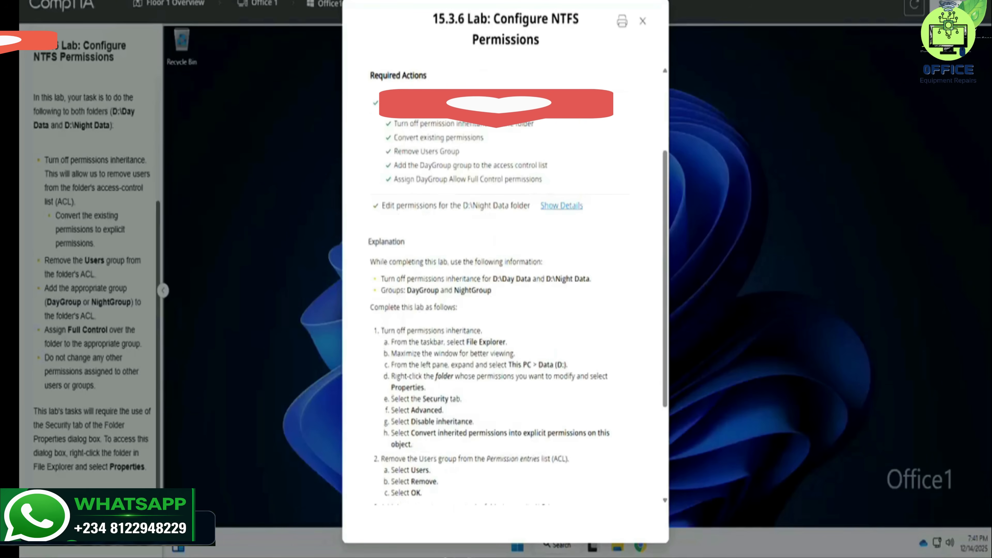